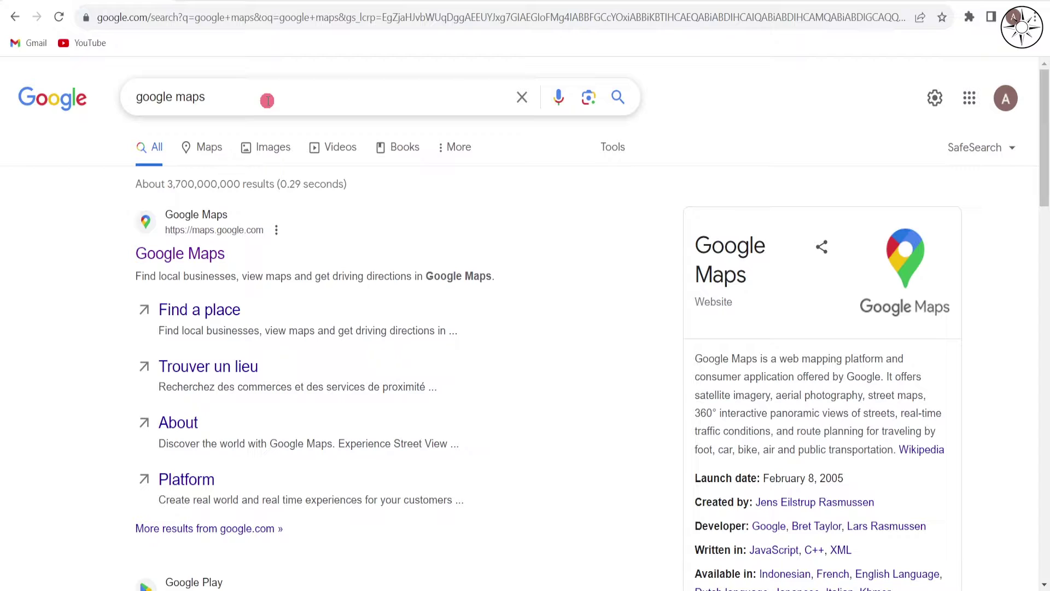
Follow the 'Google Maps' search result to open the Google Maps website.
left_click(180, 255)
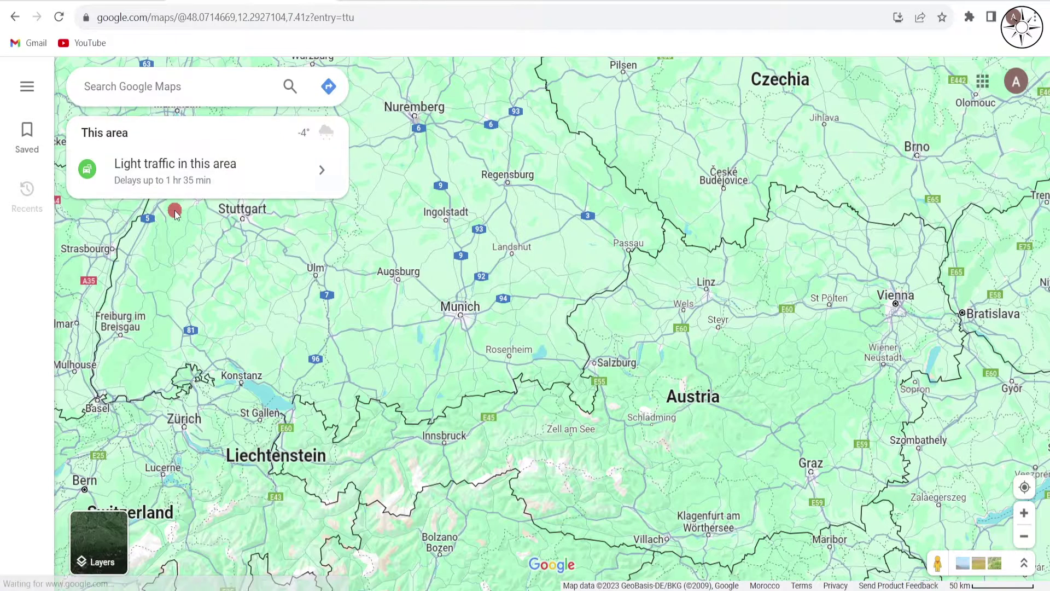
Go from Saved > Maps in Google Maps to the My Maps home page.
left_click(25, 131)
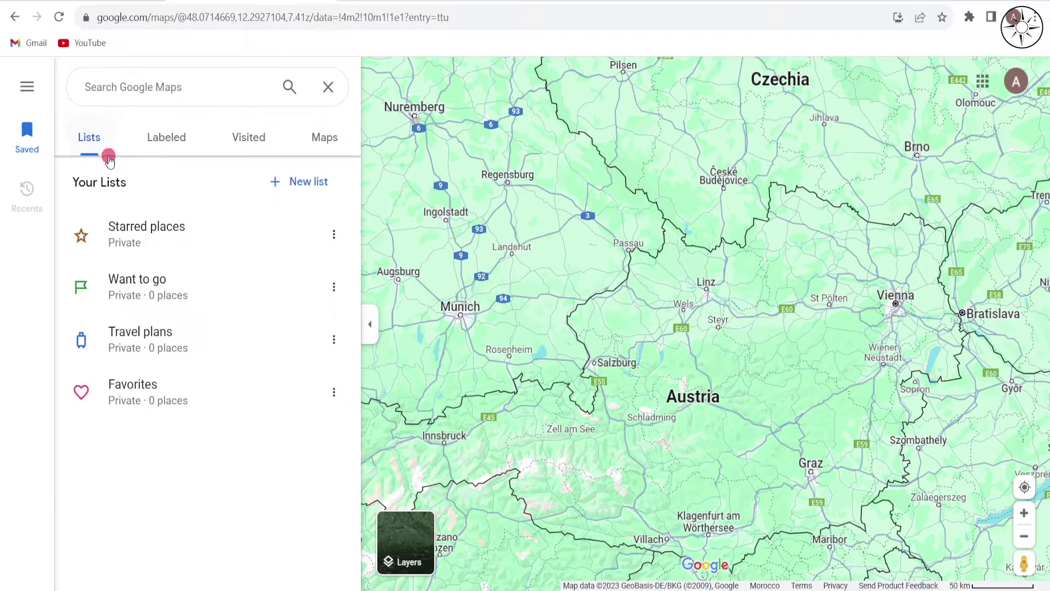
left_click(324, 138)
left_click(120, 223)
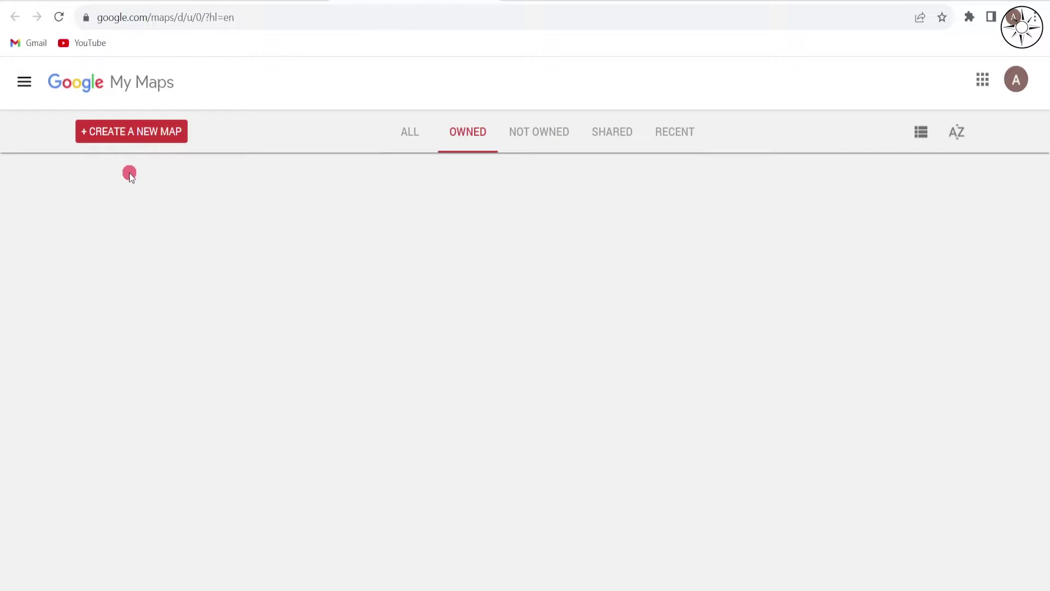
Create a new untitled map and zoom from Europe to the Annecy area south of Geneva.
left_click(144, 141)
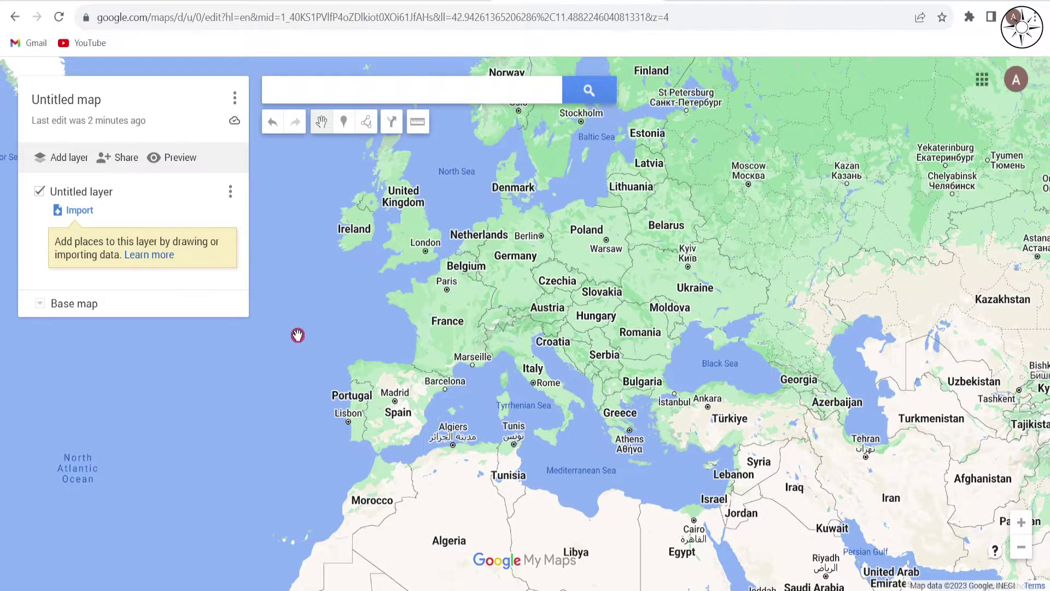
scroll(452, 355, "up", 1)
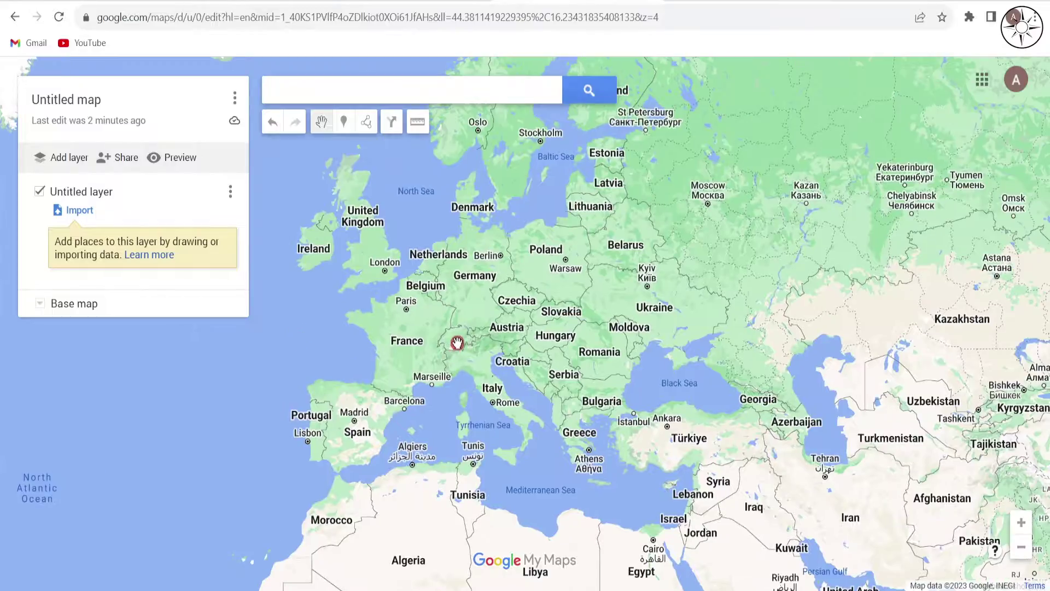
scroll(455, 352, "up", 2)
scroll(455, 341, "up", 2)
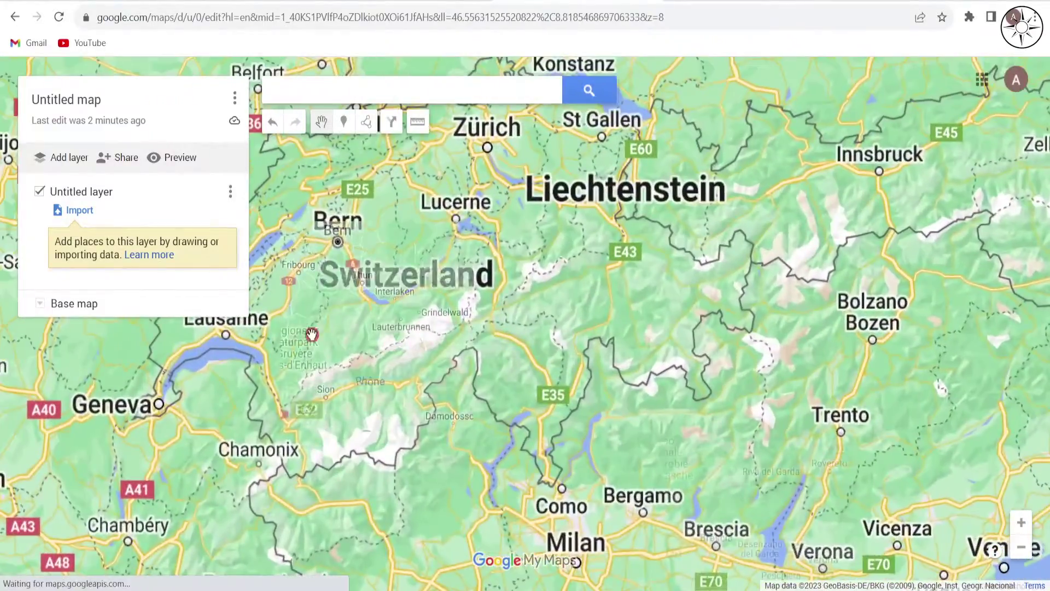
scroll(407, 450, "up", 2)
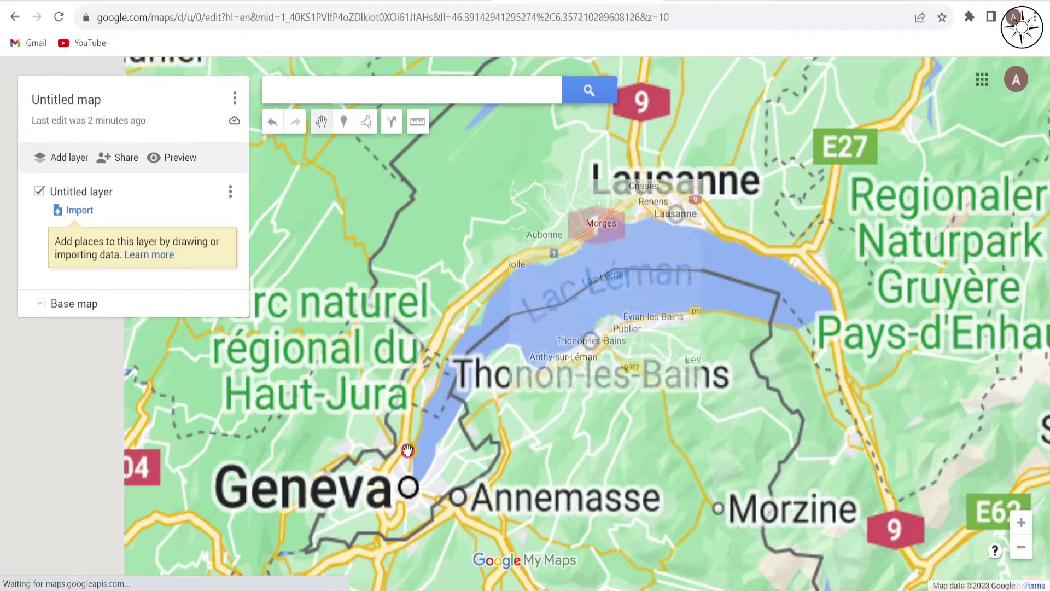
left_click_drag(408, 449, 489, 293)
scroll(452, 340, "up", 2)
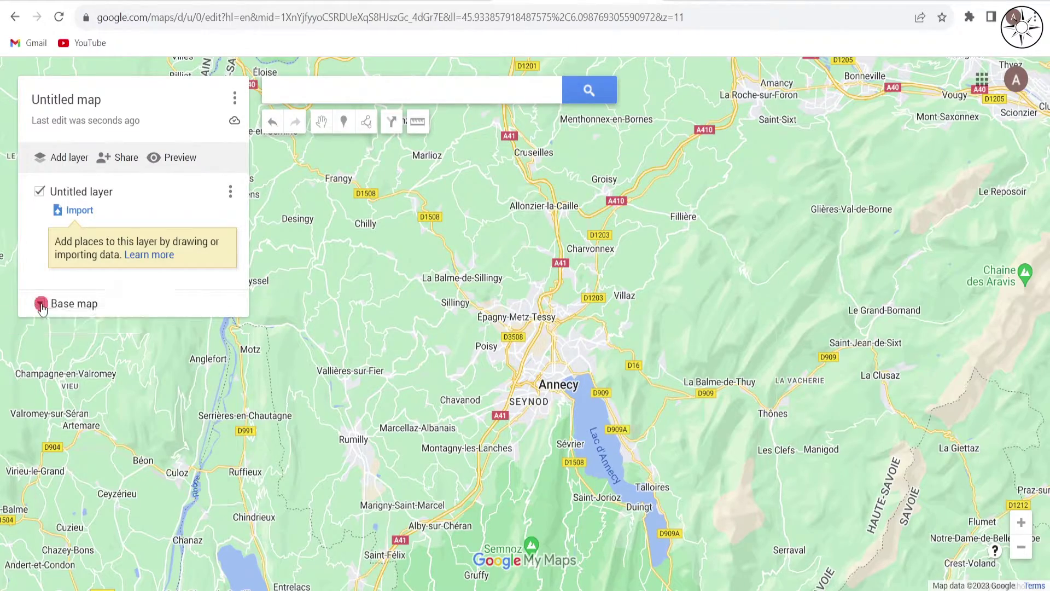
Switch the base map to Satellite and zoom to the fields beside the housing estate near Épagny.
left_click(41, 305)
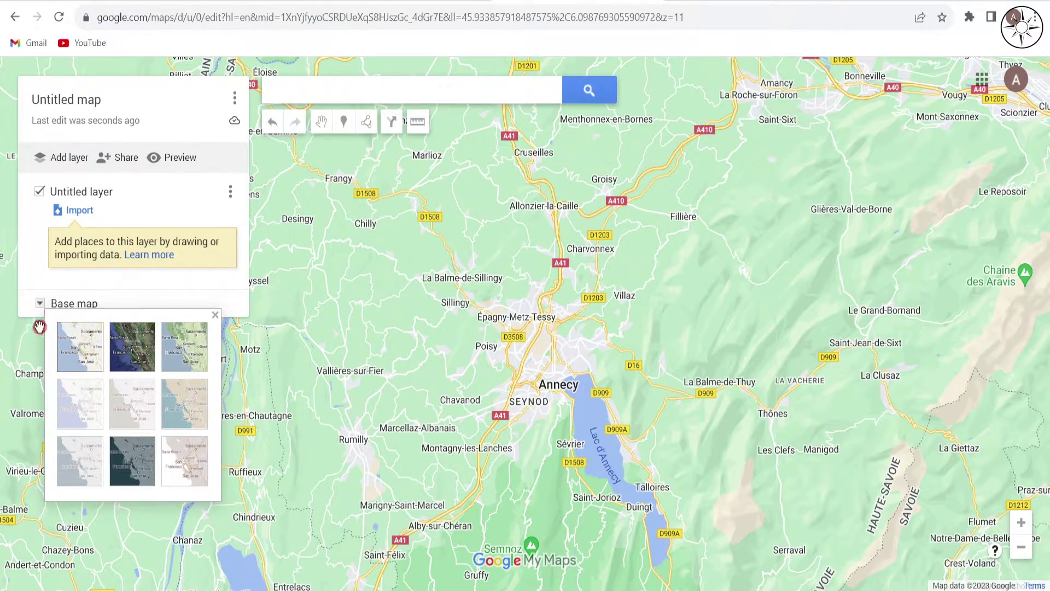
left_click(140, 357)
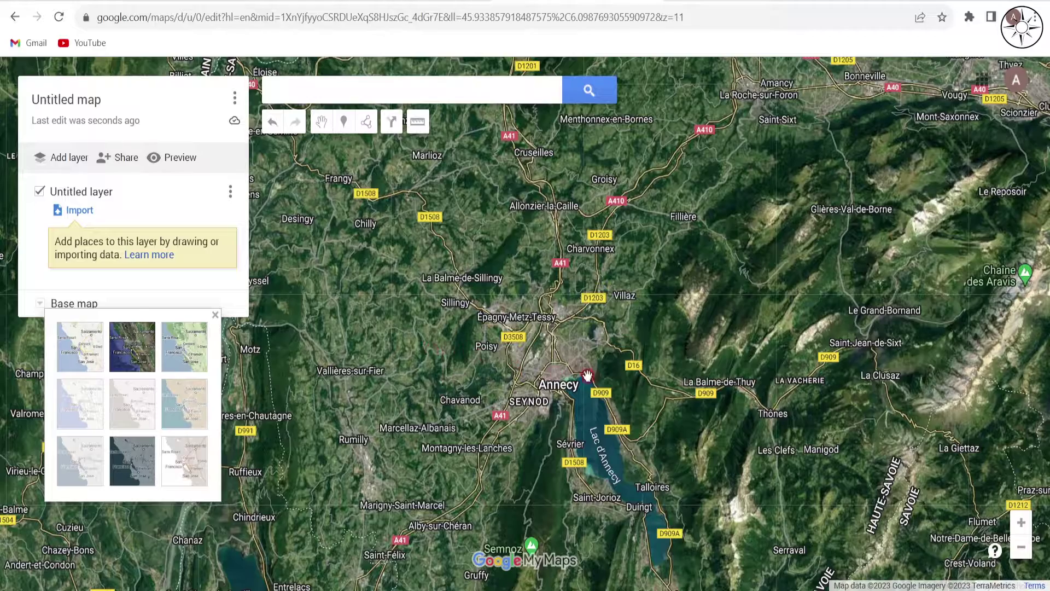
left_click_drag(587, 375, 492, 375)
scroll(468, 303, "up", 4)
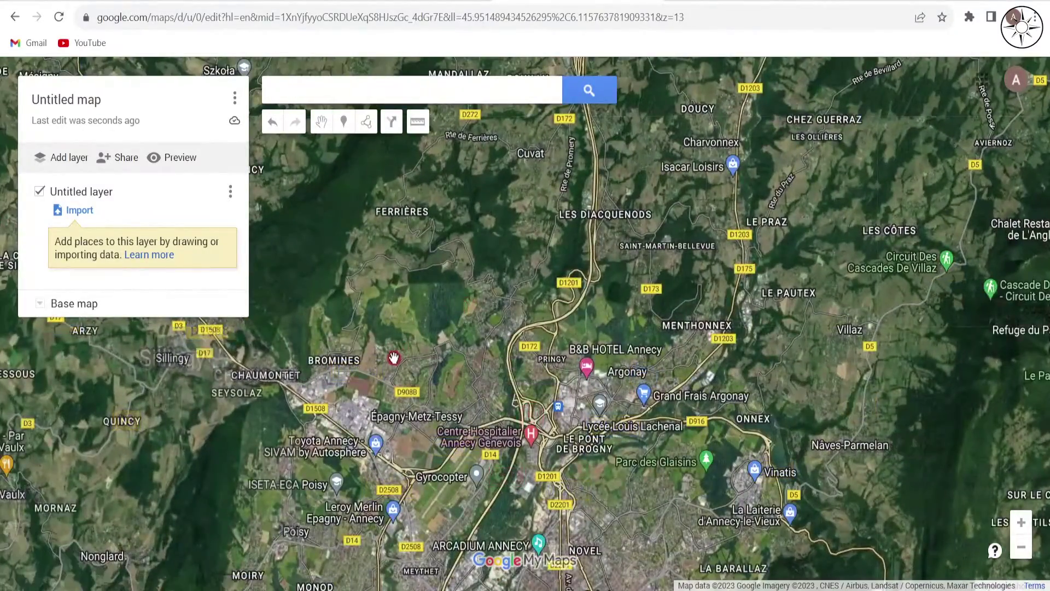
left_click_drag(394, 358, 533, 293)
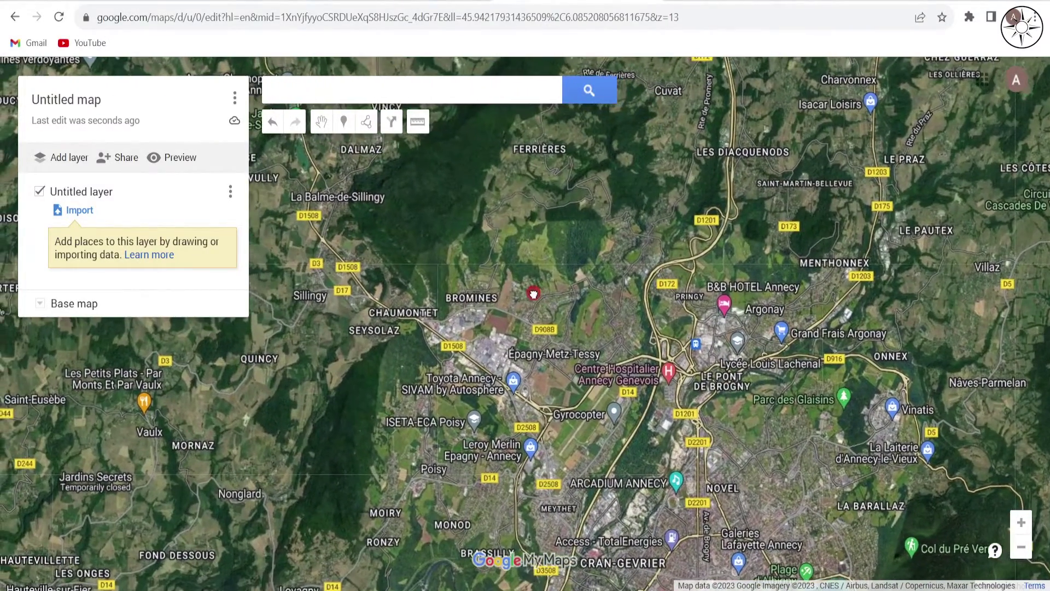
scroll(533, 294, "up", 4)
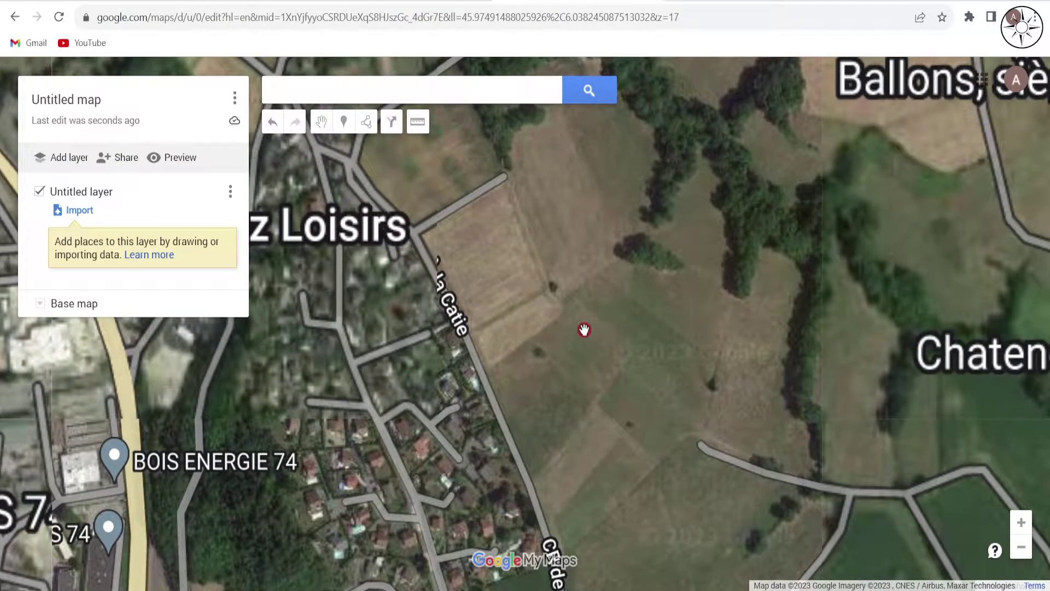
left_click_drag(527, 312, 575, 347)
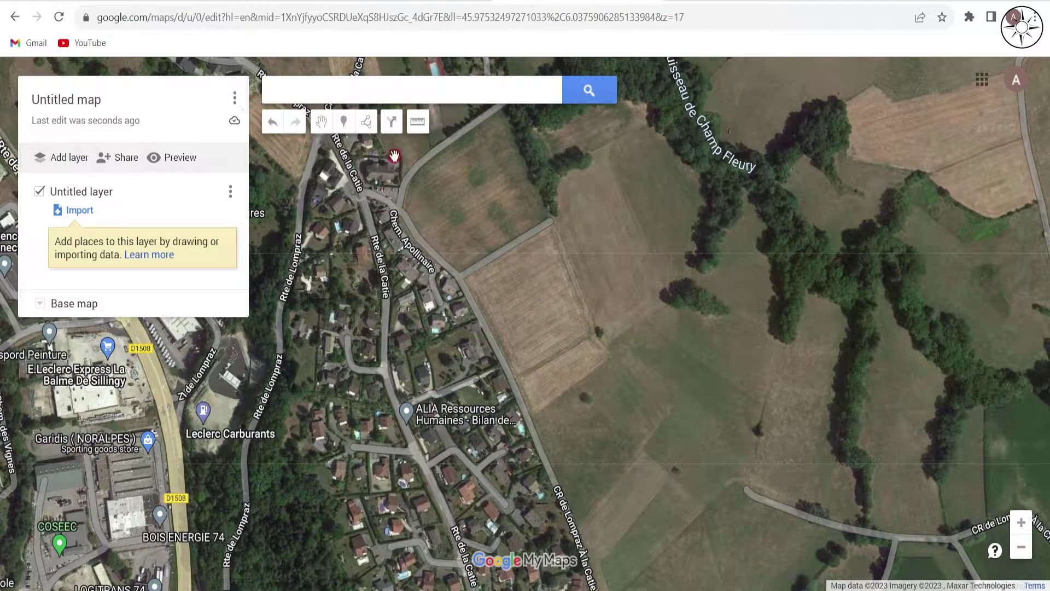
Trace the field's four corners with the line-or-shape tool, closing the polygon at the first corner.
left_click(365, 124)
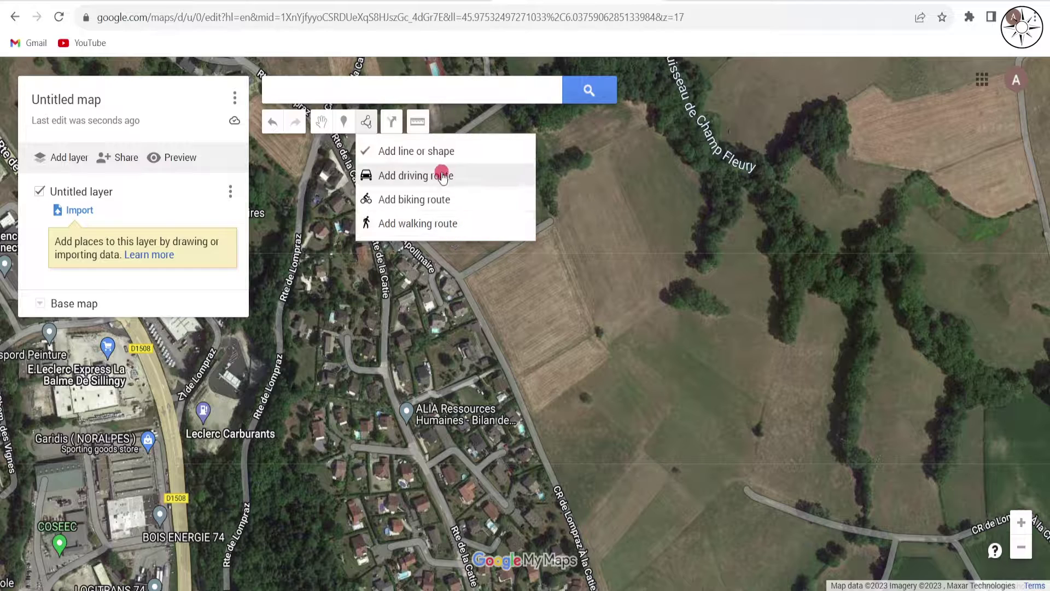
left_click(469, 156)
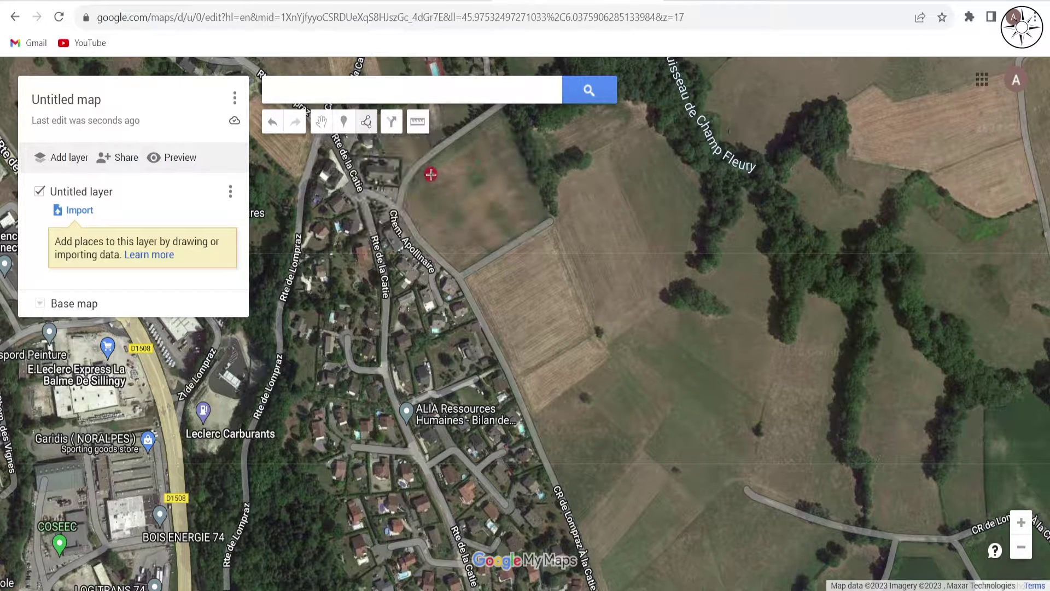
left_click(466, 277)
left_click(553, 226)
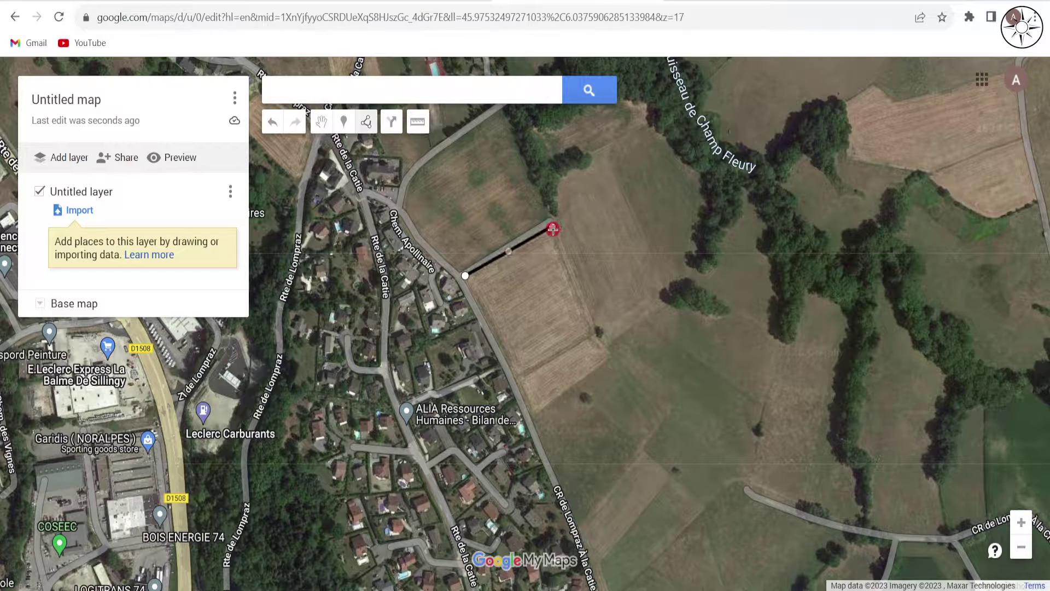
left_click(608, 355)
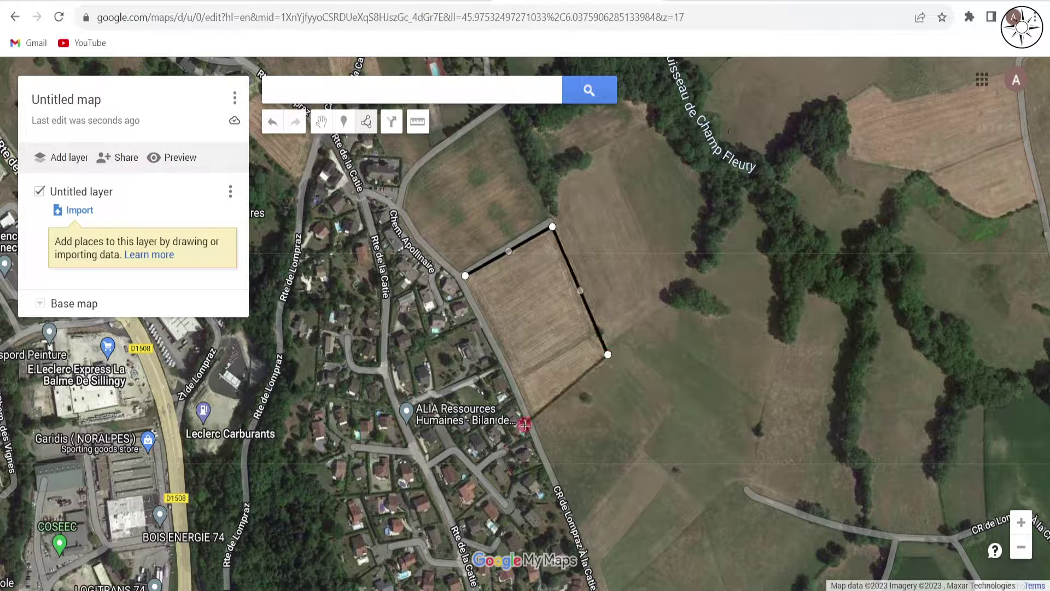
left_click(539, 412)
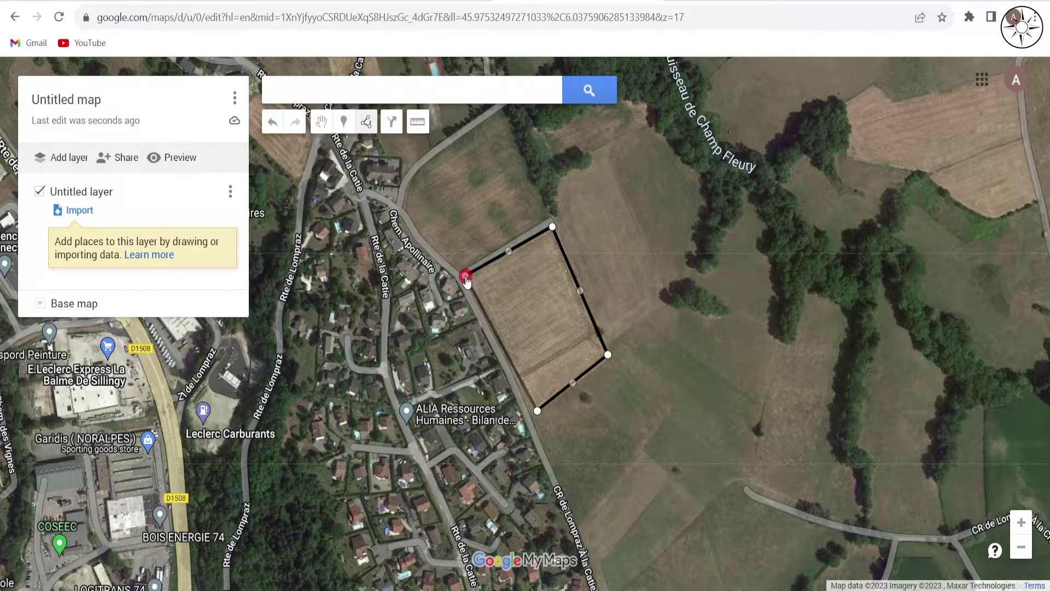
left_click(465, 277)
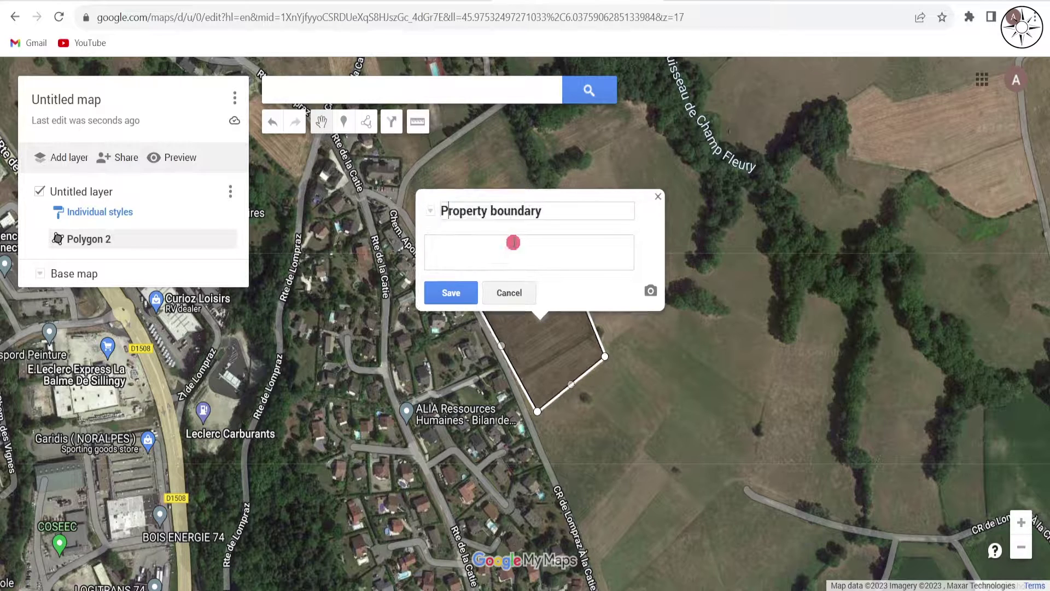
Save the polygon as Property boundary and rename its layer to Property boundary.
left_click(452, 299)
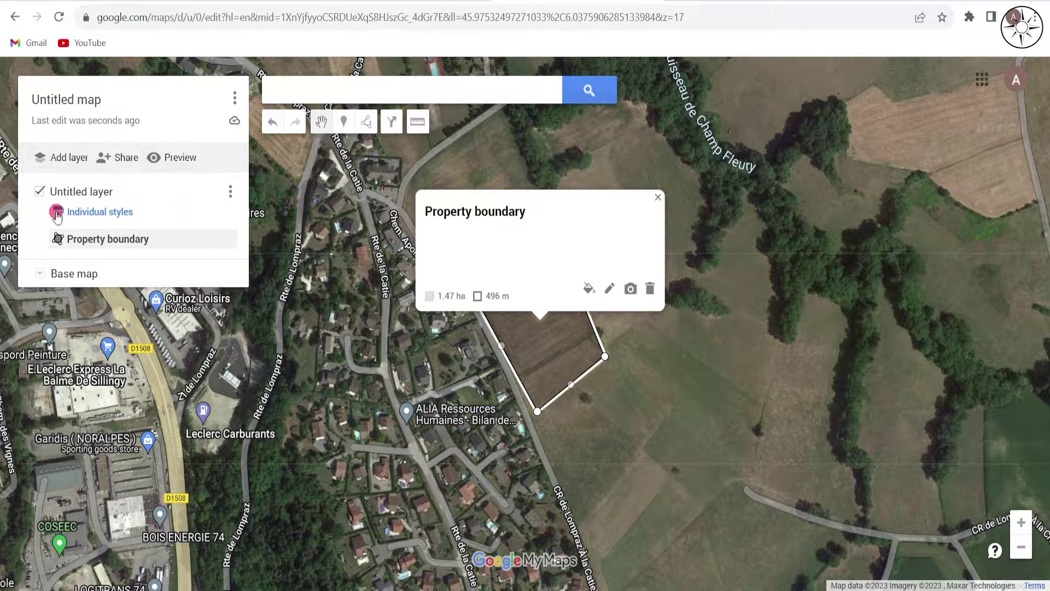
left_click(232, 192)
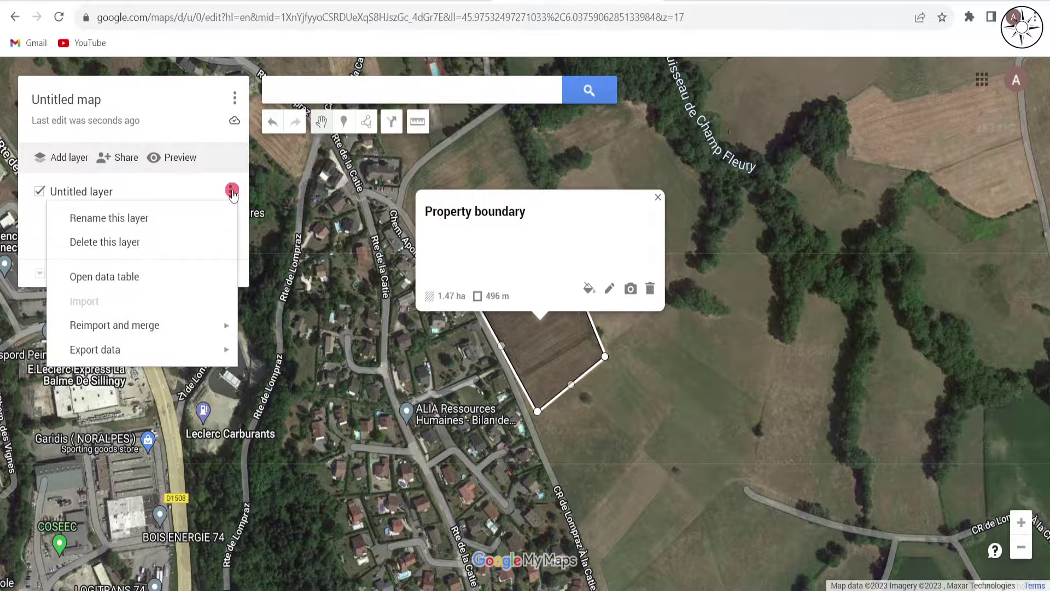
left_click(153, 218)
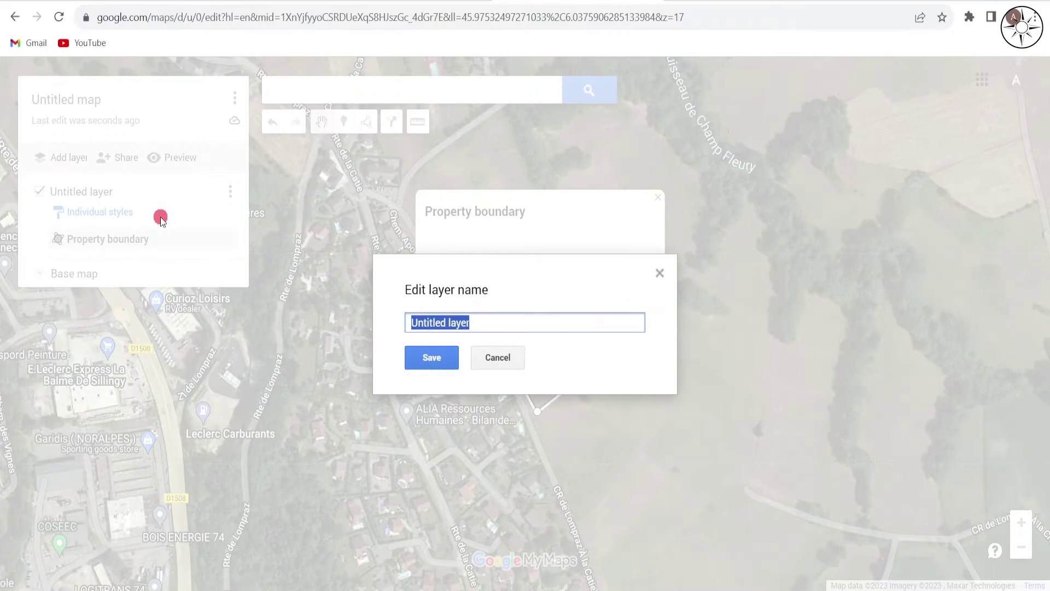
type("Property boundary")
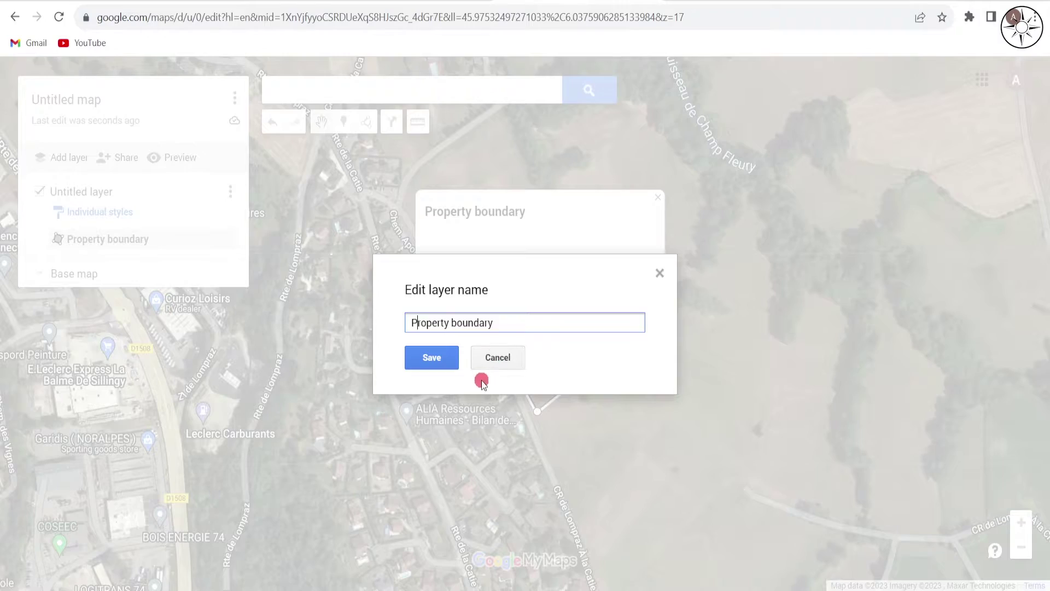
left_click(435, 360)
scroll(593, 378, "down", 1)
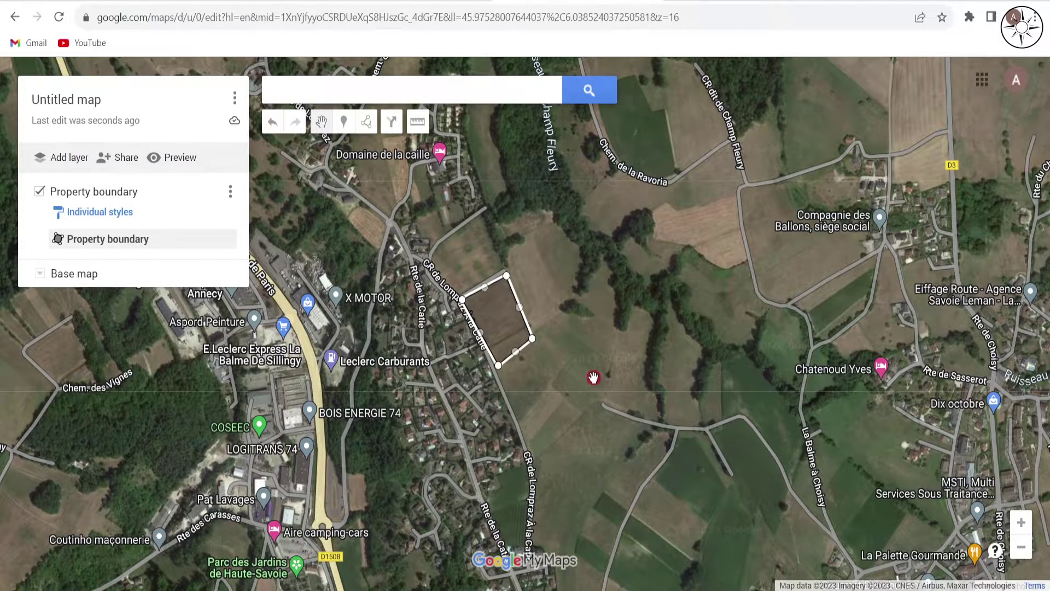
Export the Property boundary layer as plain KML rather than KMZ and download it.
left_click(229, 194)
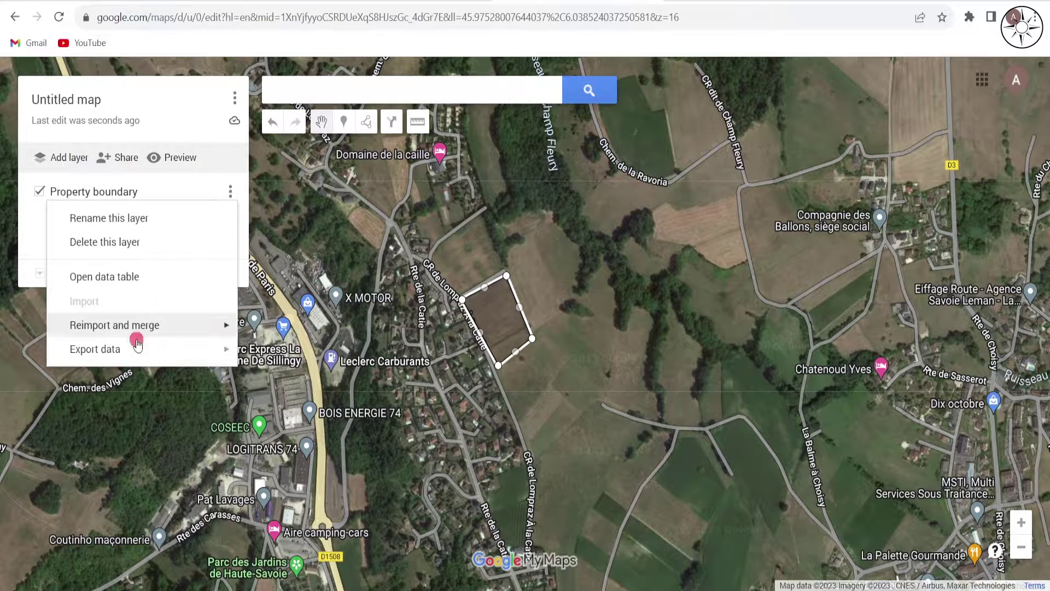
mouse_move(120, 356)
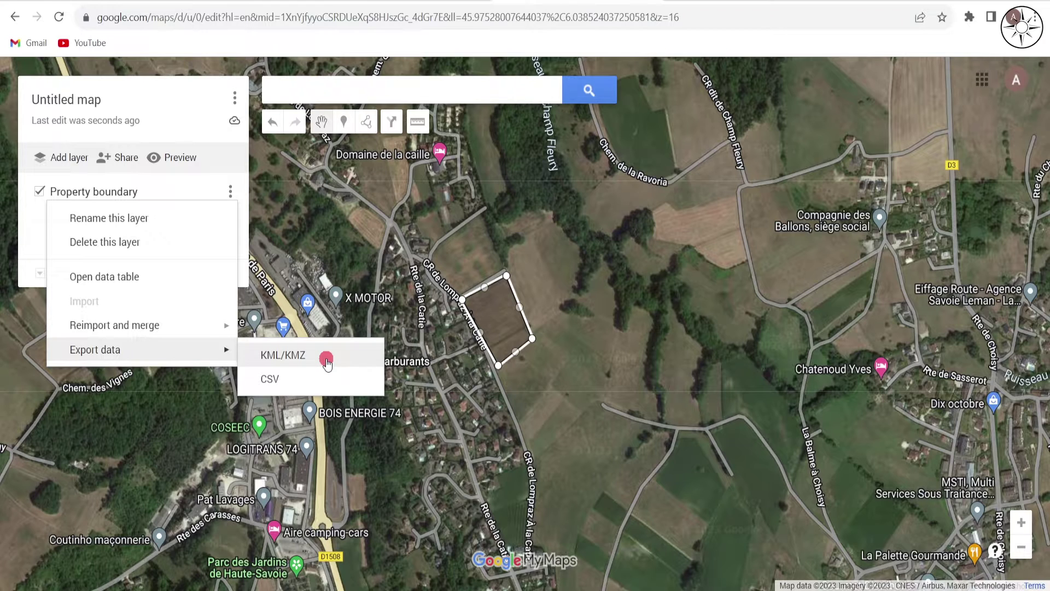
left_click(326, 360)
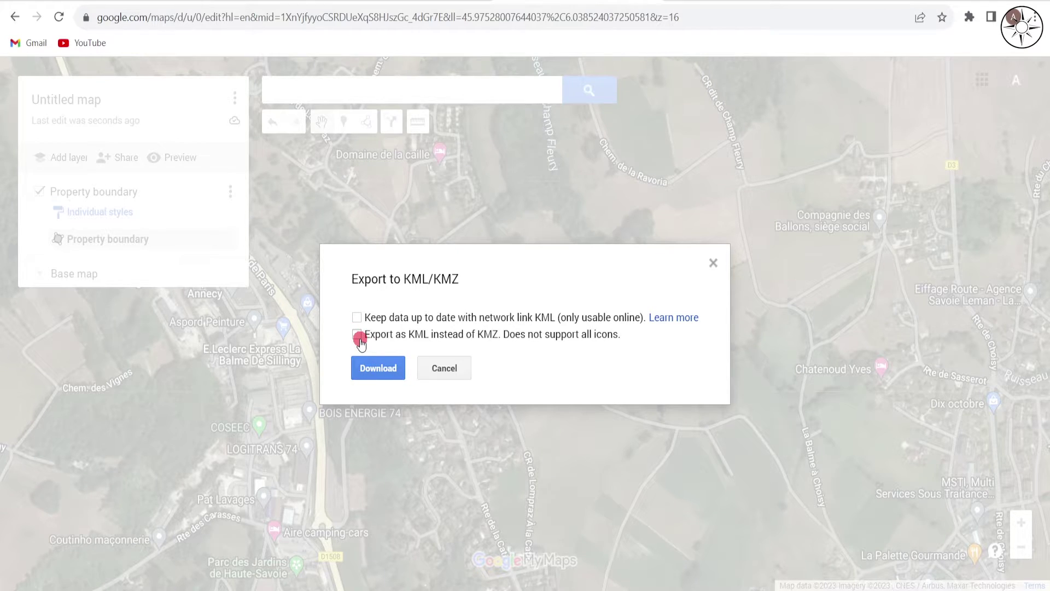
left_click(357, 336)
left_click(384, 376)
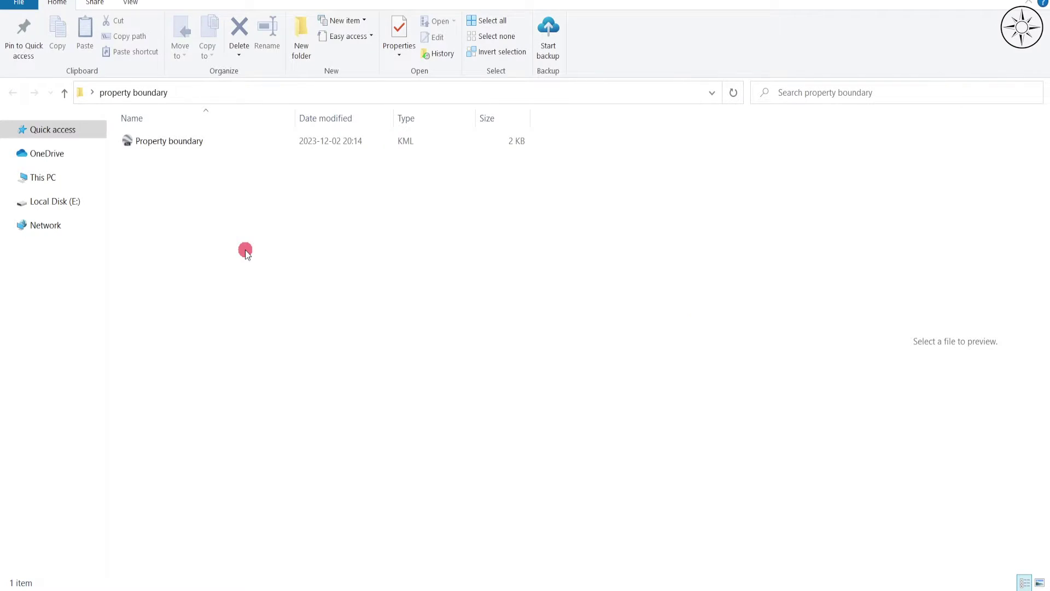
Check the 2 KB Property boundary KML file in the property boundary folder, then deselect it.
left_click(186, 147)
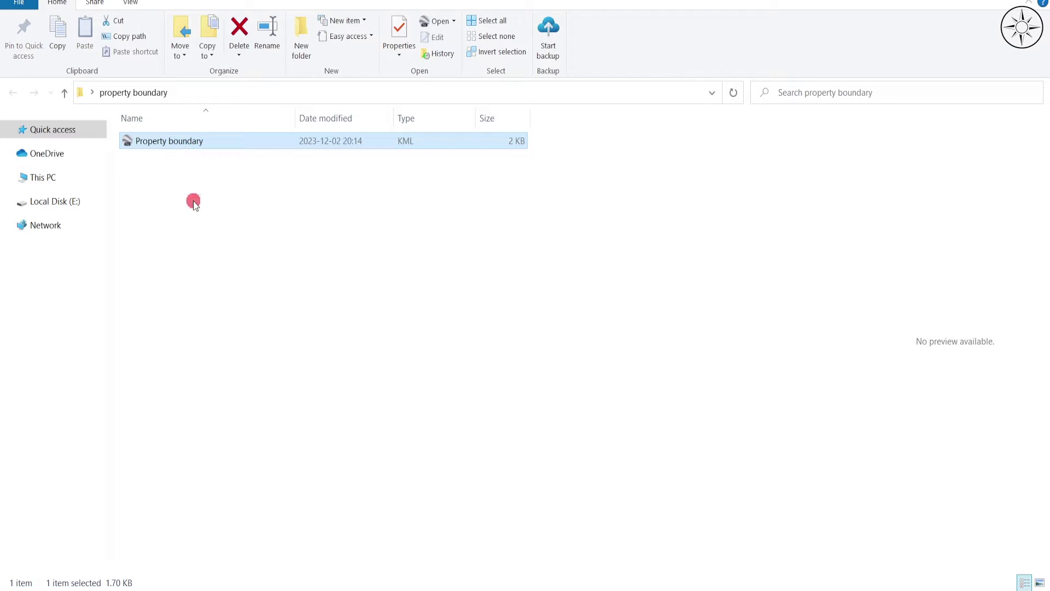
left_click(408, 200)
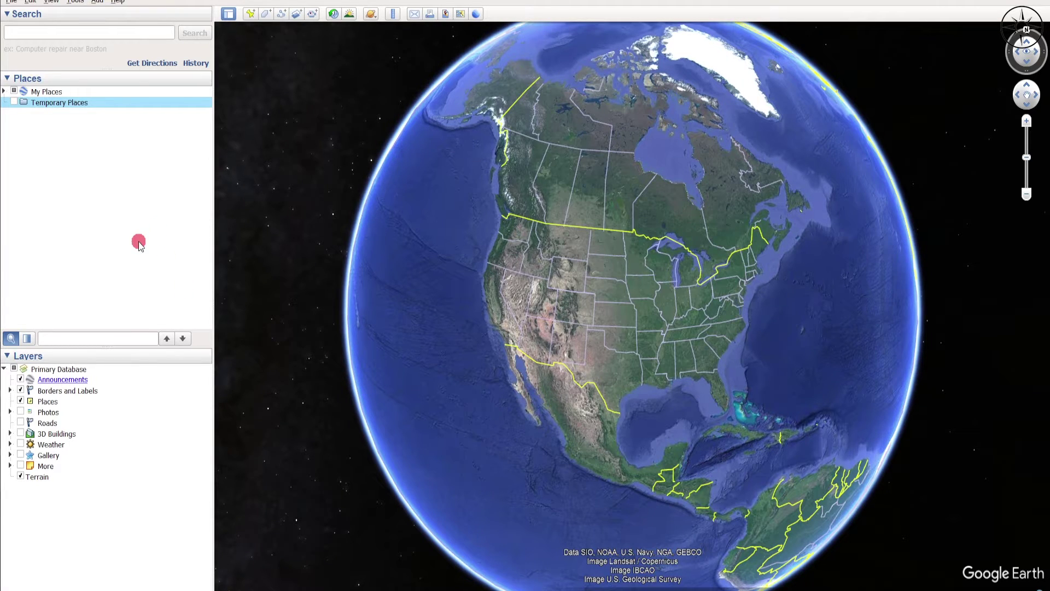
Open the Property boundary KML file from the property boundary folder in Google Earth Pro.
left_click(11, 2)
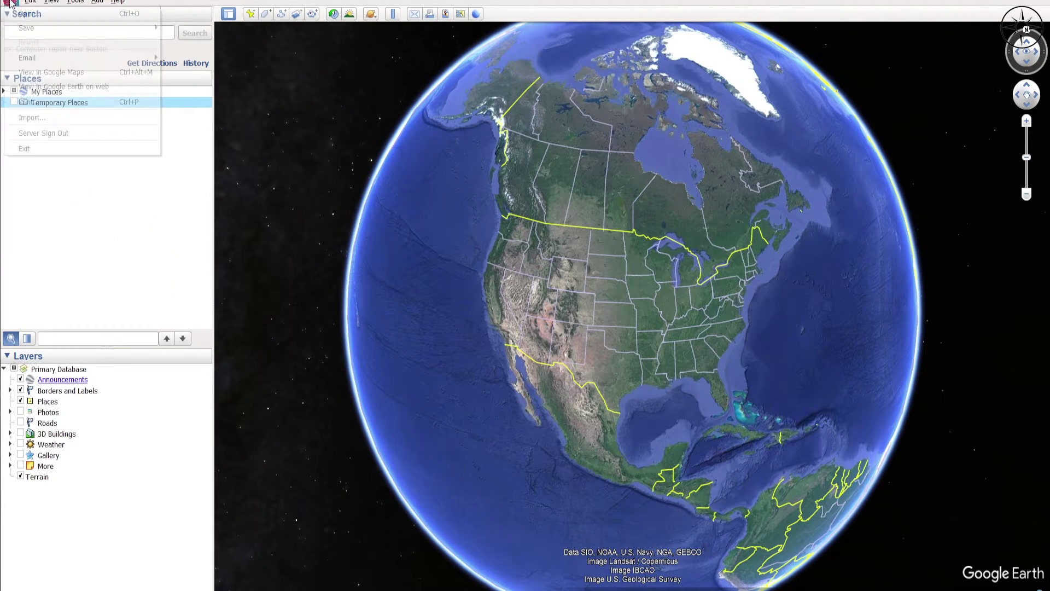
left_click(30, 14)
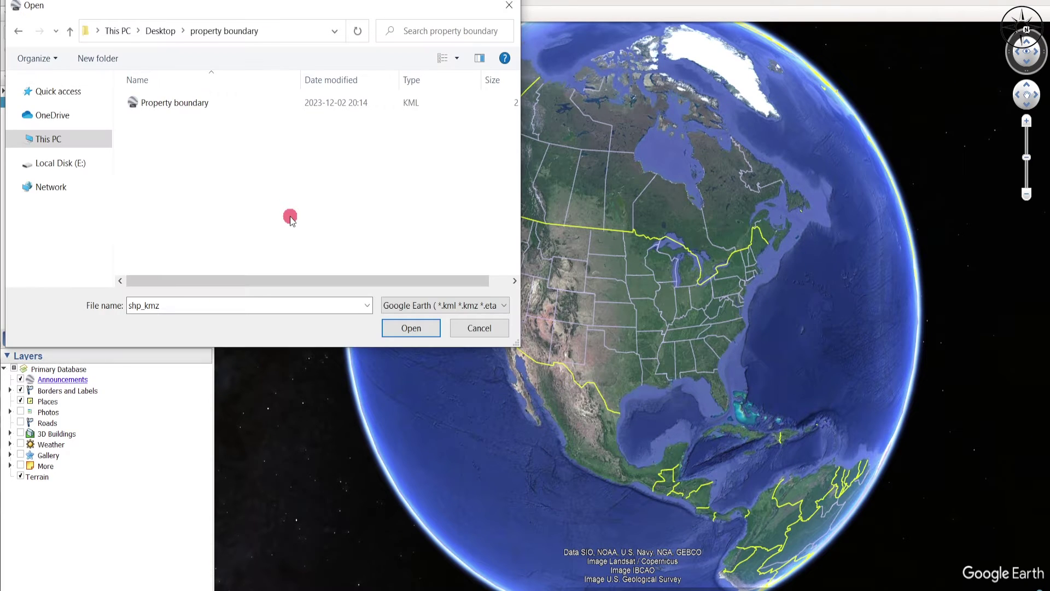
left_click(200, 105)
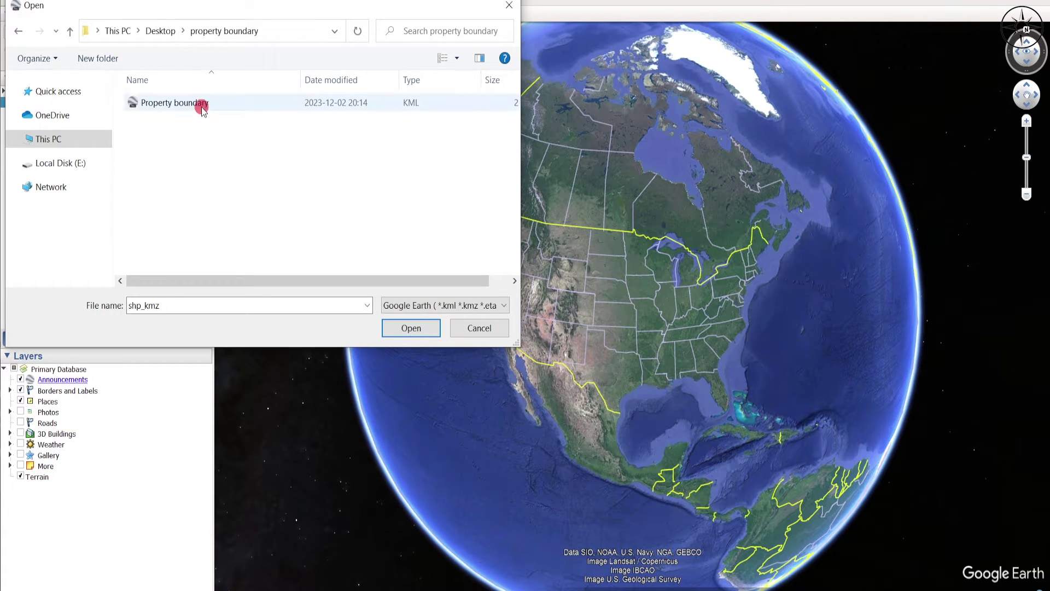
left_click(422, 331)
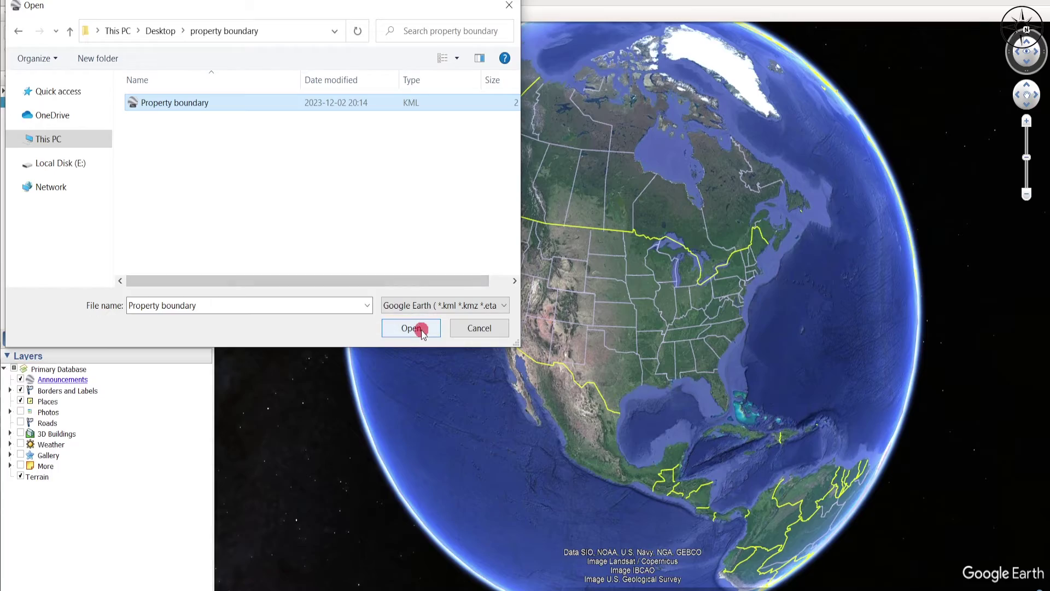